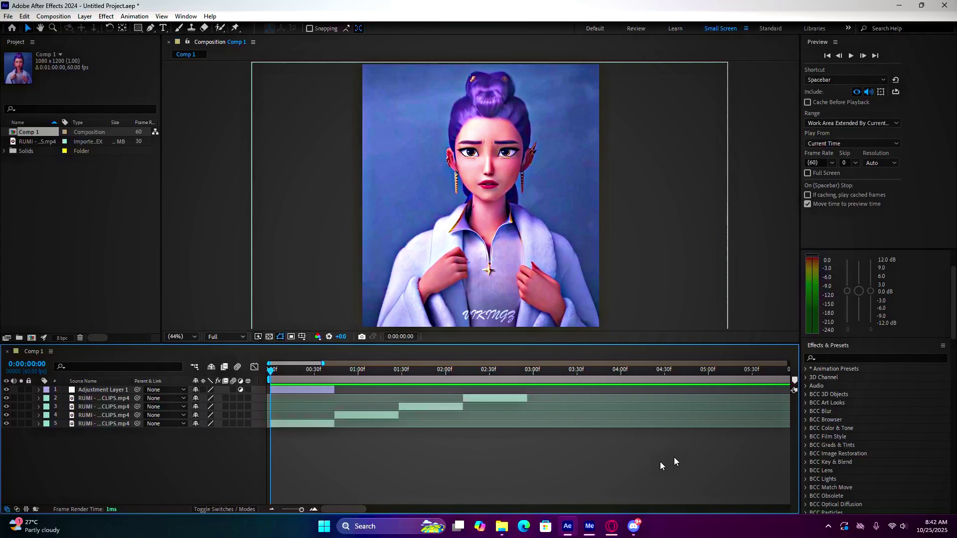
pyautogui.write('blur')
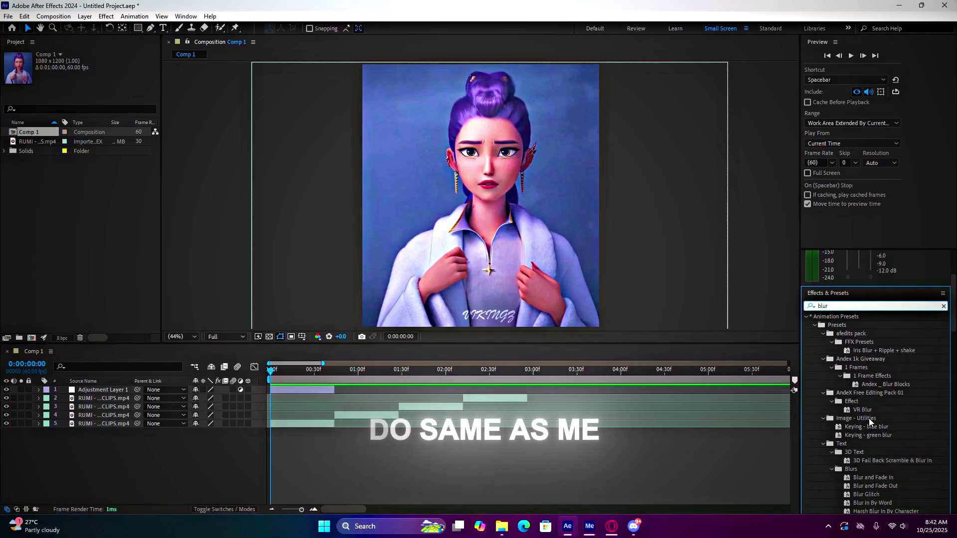
pyautogui.write('moc')
# Step: Add S_BlurMoCurves to Adjustment Layer 1, keyframing Z Dist from 1.0 at frame 0 to 0.7 at frame 44
pyautogui.moveTo(839, 359); pyautogui.dragTo(224, 391)
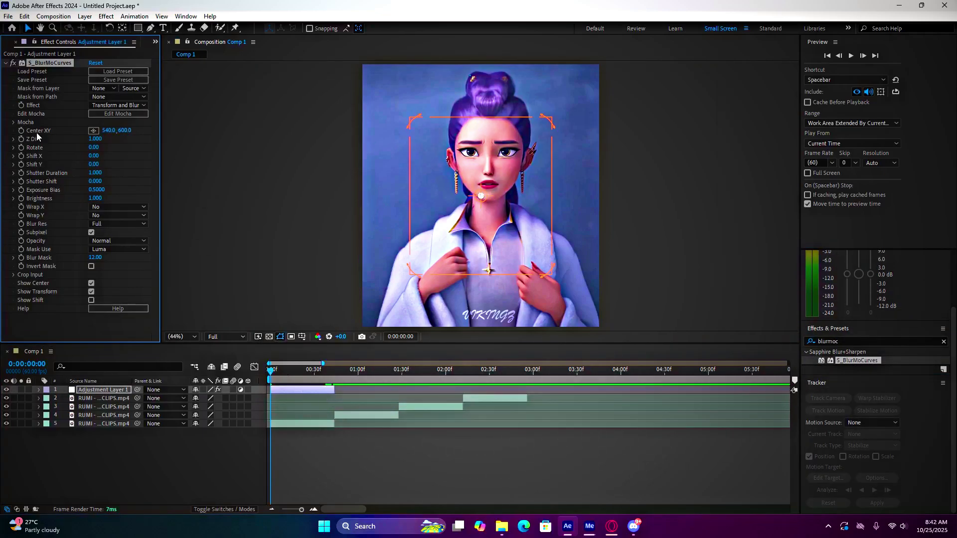
pyautogui.click(39, 389)
pyautogui.click(56, 408)
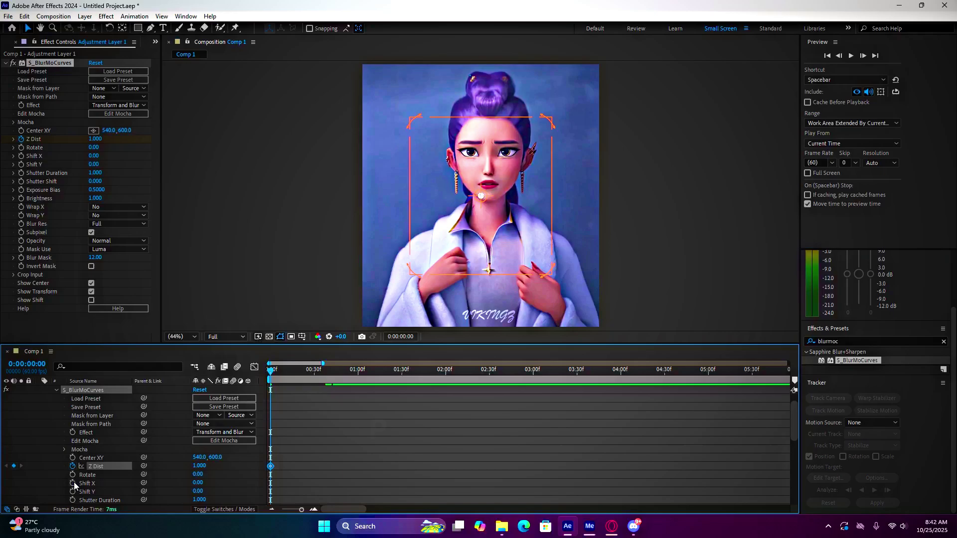
pyautogui.moveTo(301, 509); pyautogui.dragTo(297, 511)
pyautogui.click(197, 483)
pyautogui.write('0.7')
pyautogui.press('Return')
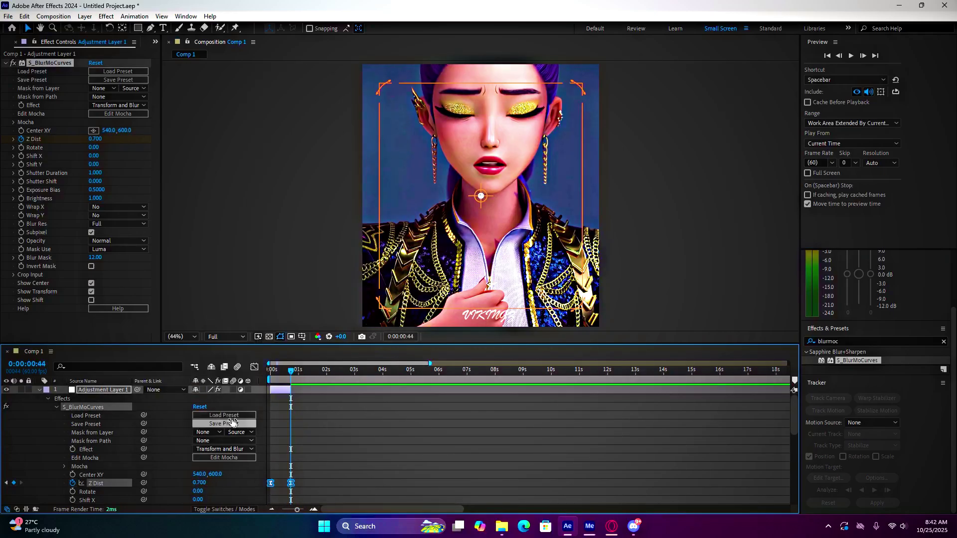
# Step: Ease the Z Dist curve in the Graph Editor and preview the blur transition
pyautogui.hotkey('shift', 'F3')
pyautogui.moveTo(297, 510); pyautogui.dragTo(302, 510)
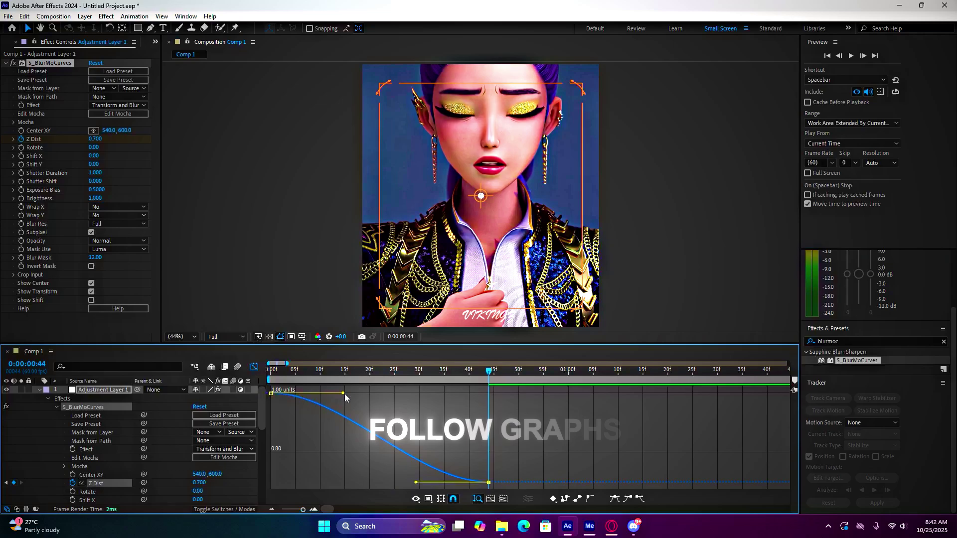
pyautogui.moveTo(416, 485); pyautogui.dragTo(451, 443)
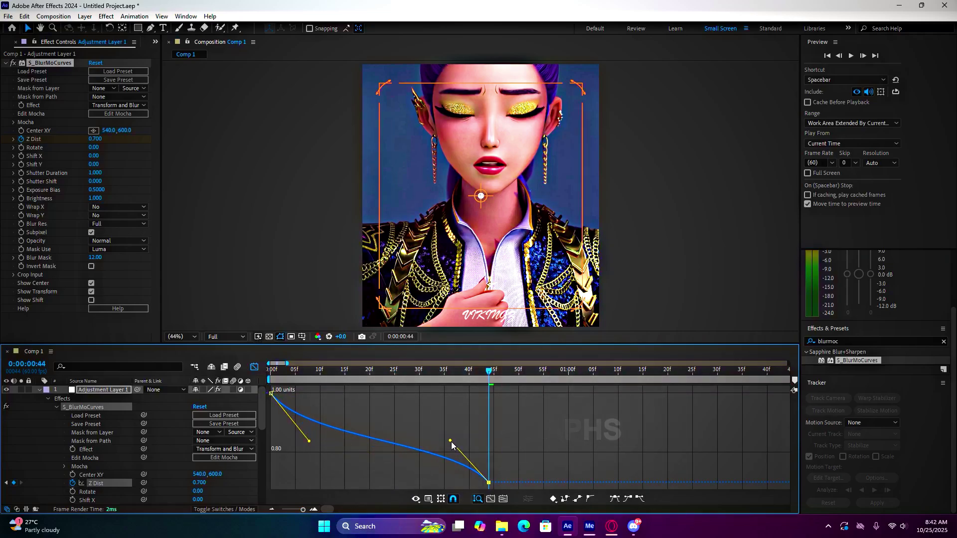
pyautogui.press('space')
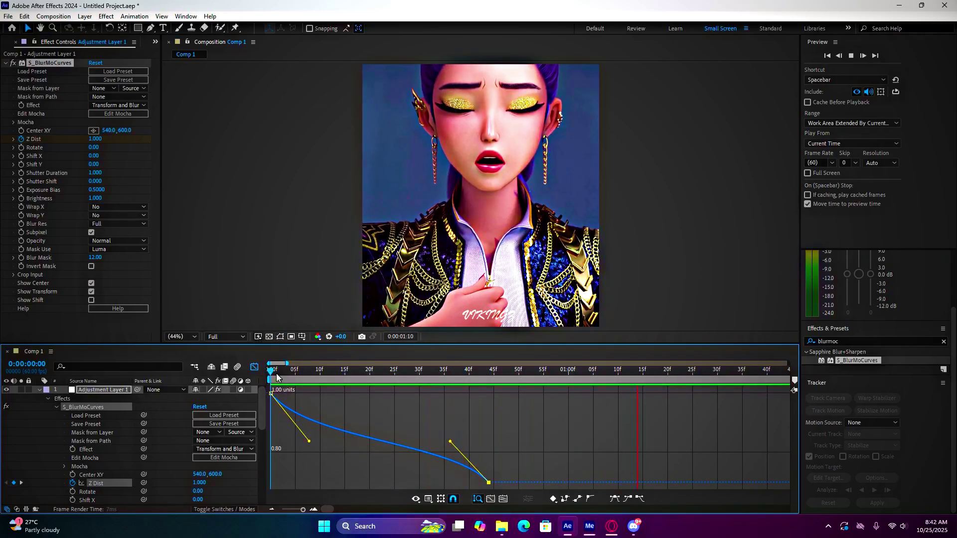
pyautogui.press('space')
# Step: Keyframe Shift X from 0 at frame 0 to -500 at frame 44
pyautogui.hotkey('shift', 'F3')
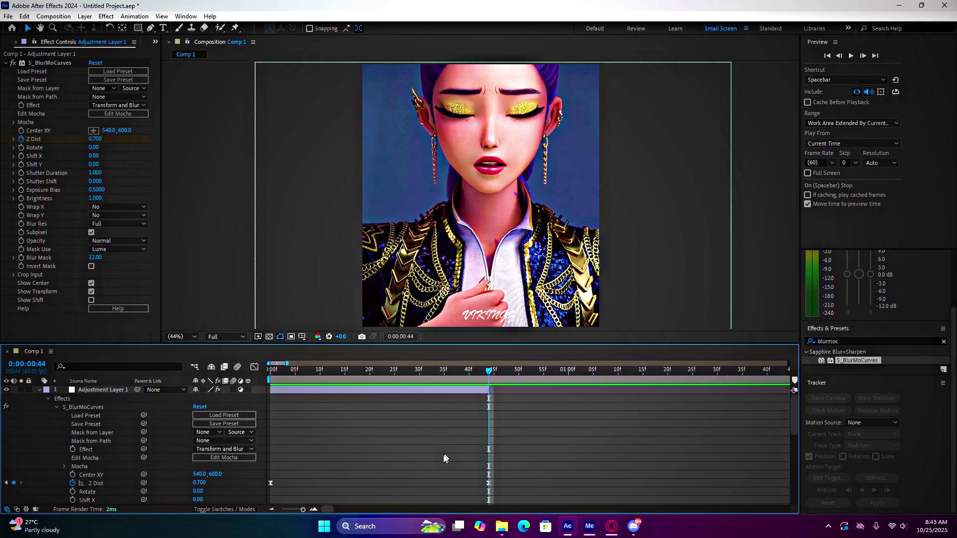
pyautogui.click(73, 474)
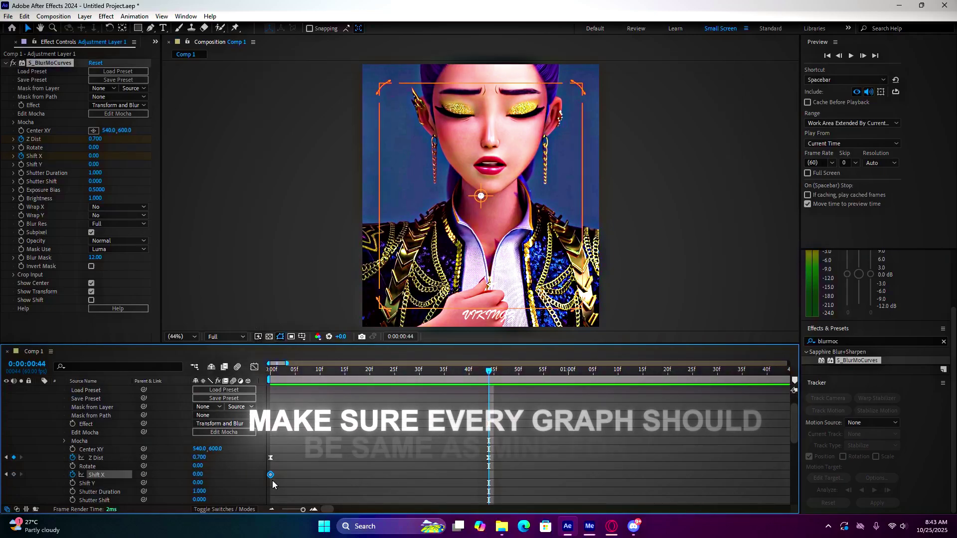
pyautogui.click(198, 474)
pyautogui.write('-500')
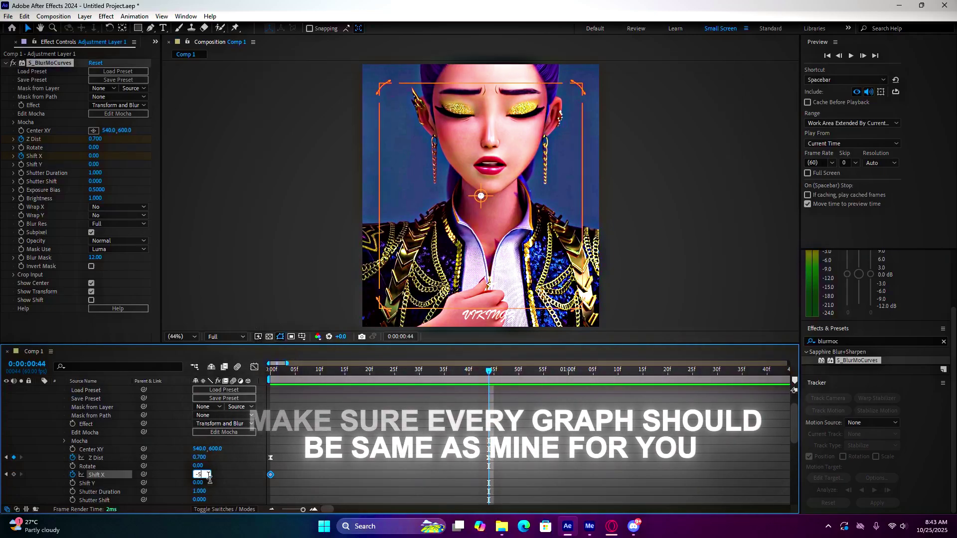
pyautogui.press('Return')
pyautogui.click(327, 386)
pyautogui.moveTo(328, 387); pyautogui.dragTo(490, 387)
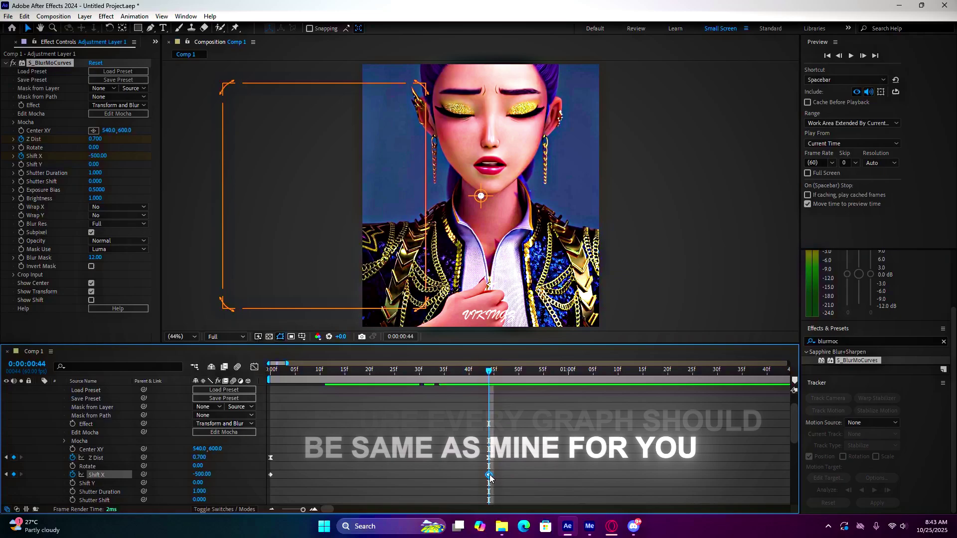
# Step: Select both Shift X keyframes and shape their eased curve in the Graph Editor
pyautogui.click(271, 476)
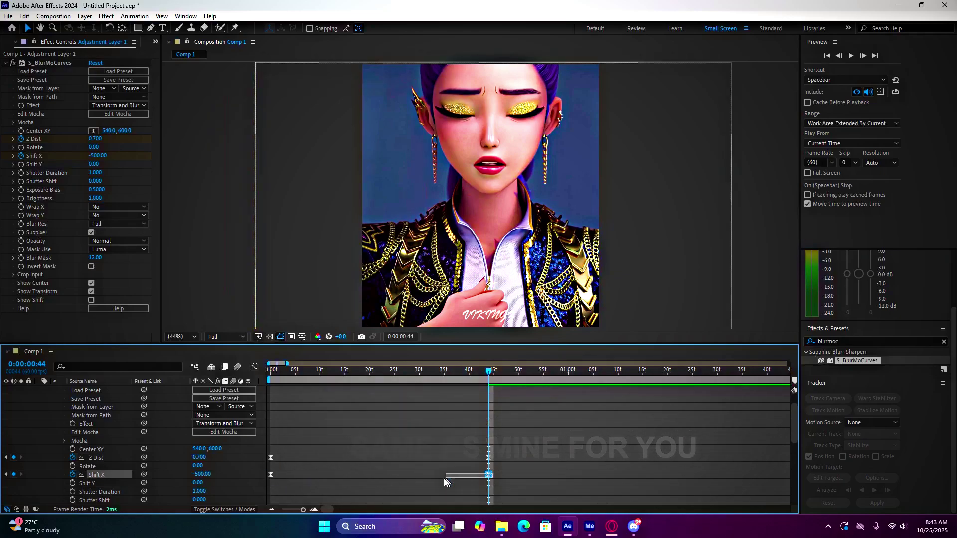
pyautogui.moveTo(303, 472); pyautogui.dragTo(496, 488)
pyautogui.click(254, 367)
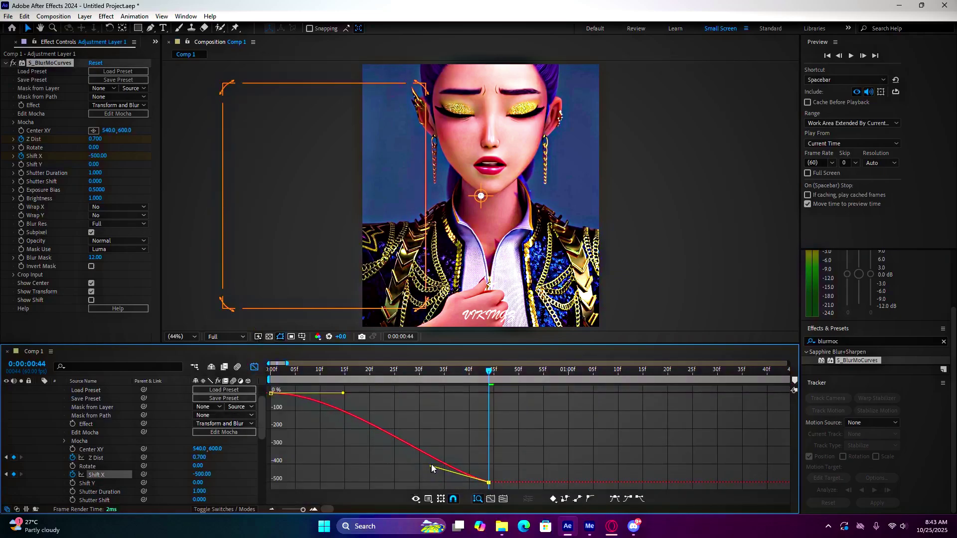
pyautogui.moveTo(491, 426); pyautogui.dragTo(488, 422)
pyautogui.moveTo(343, 393); pyautogui.dragTo(356, 395)
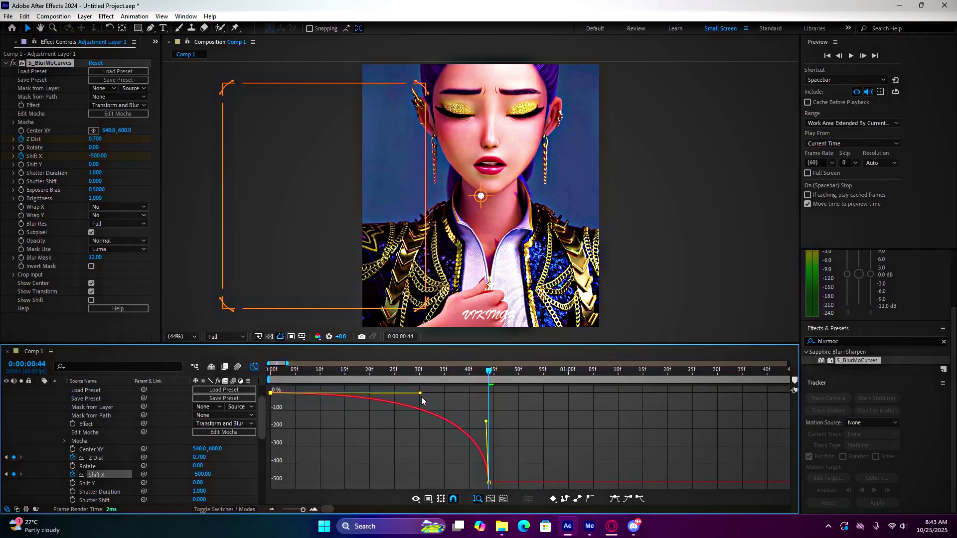
# Step: Preview the swipe, then steepen the Shift X curve into frame 44
pyautogui.press('space')
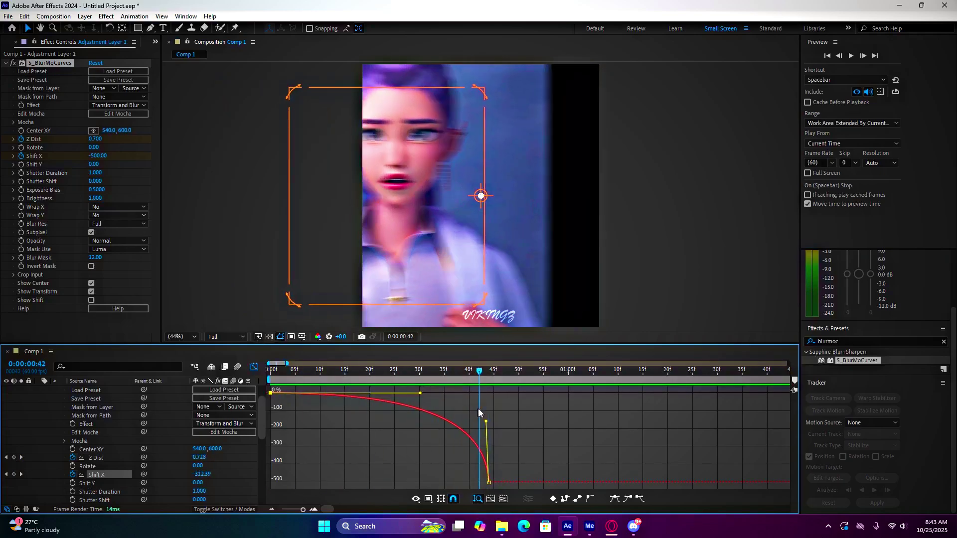
pyautogui.moveTo(486, 417); pyautogui.dragTo(497, 425)
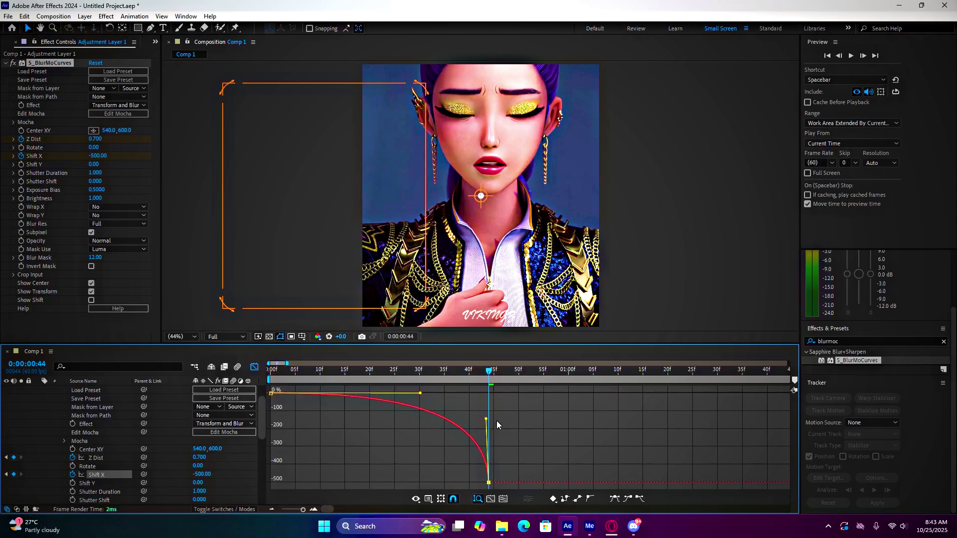
pyautogui.moveTo(298, 513); pyautogui.dragTo(304, 511)
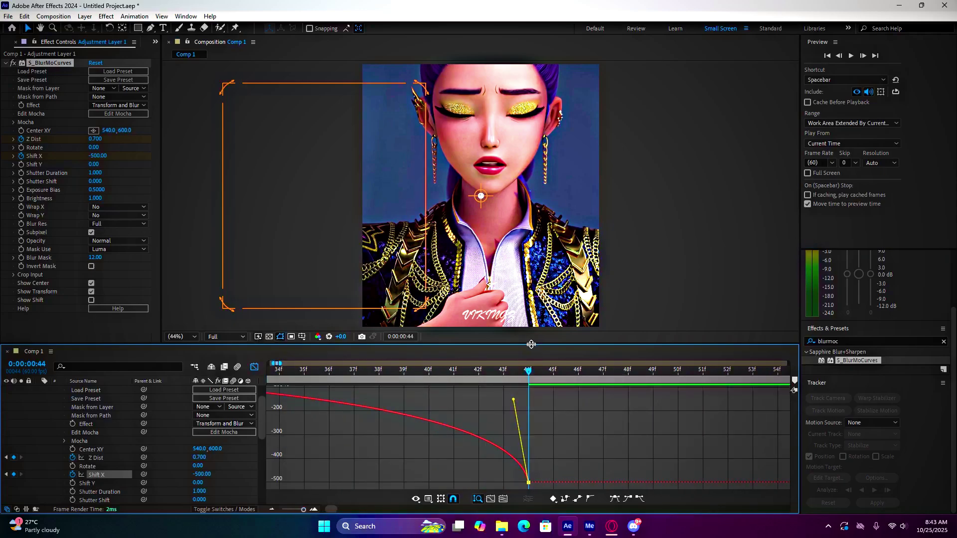
pyautogui.moveTo(529, 345); pyautogui.dragTo(517, 242)
# Step: Leave the Graph Editor and set Wrap X and Wrap Y to Reflect
pyautogui.moveTo(303, 510); pyautogui.dragTo(304, 513)
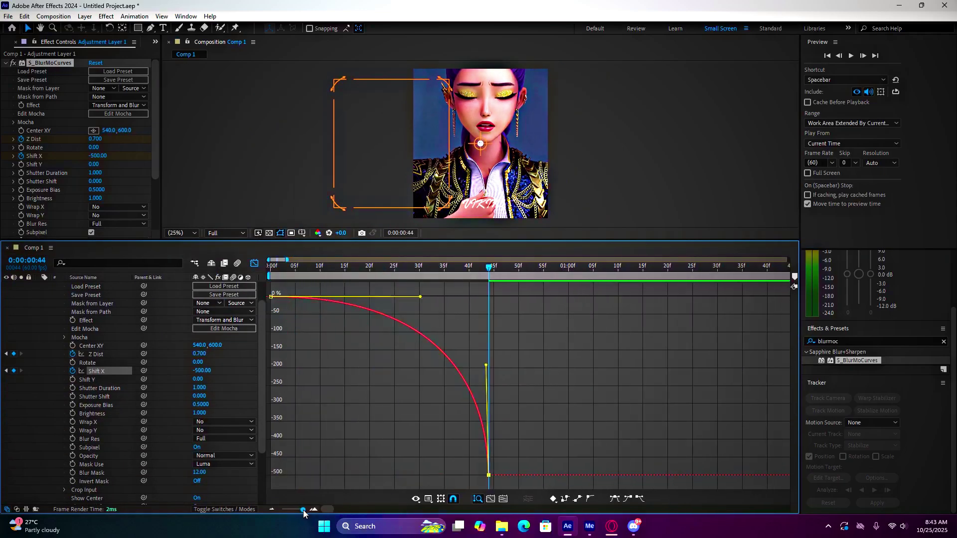
pyautogui.click(254, 264)
pyautogui.click(121, 207)
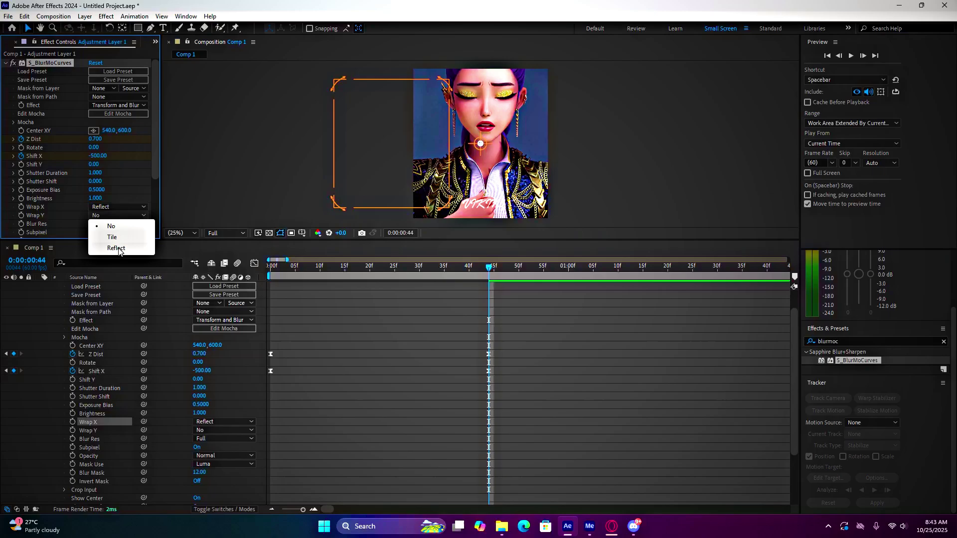
pyautogui.click(116, 249)
# Step: Tidy the timeline and preview the transition from frame 0
pyautogui.moveTo(516, 242); pyautogui.dragTo(516, 361)
pyautogui.click(39, 408)
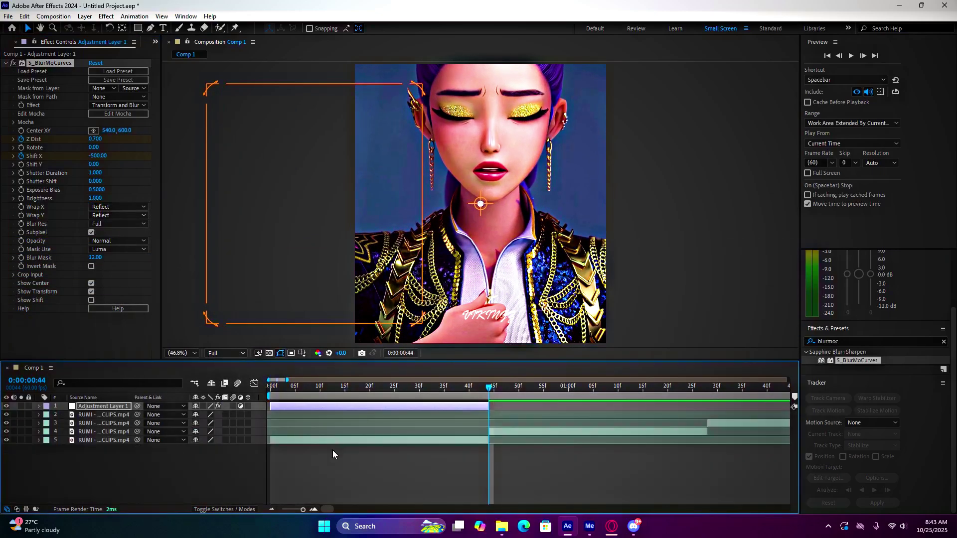
pyautogui.click(334, 454)
pyautogui.moveTo(484, 389); pyautogui.dragTo(271, 386)
pyautogui.press('space')
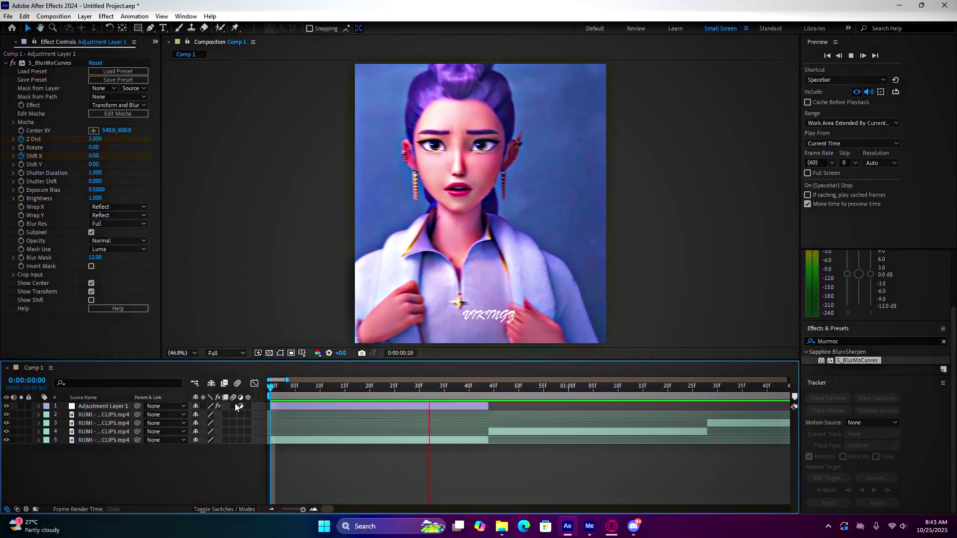
# Step: Duplicate the adjustment layer, start the copy at frame 44, and set its Shift X to 500
pyautogui.click(490, 387)
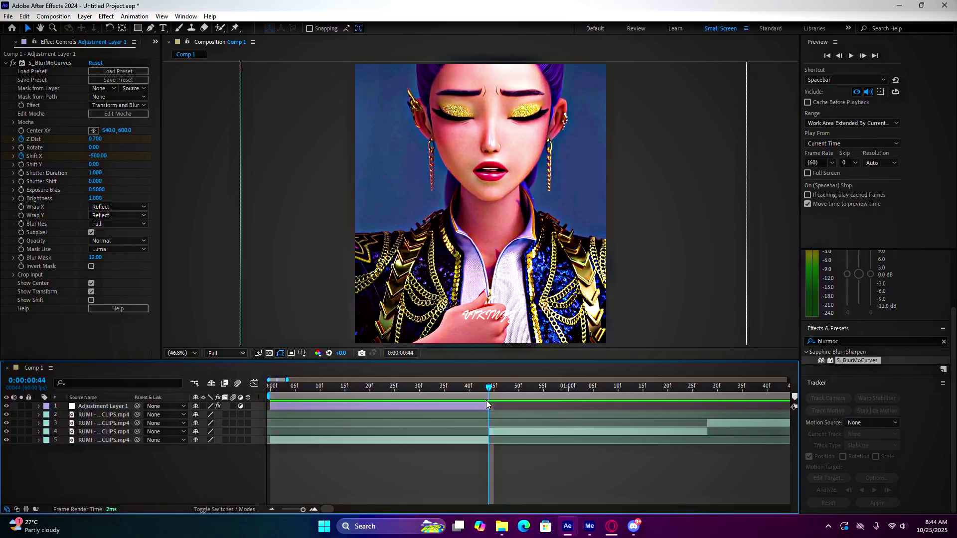
pyautogui.hotkey('ctrl', 'd')
pyautogui.moveTo(473, 405); pyautogui.dragTo(686, 407)
pyautogui.click(93, 157)
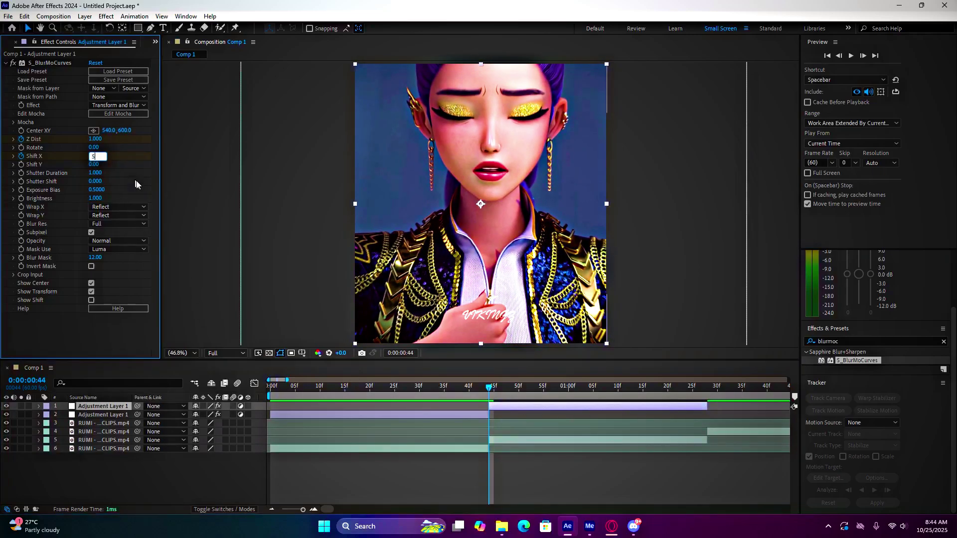
pyautogui.write('00')
pyautogui.press('Return')
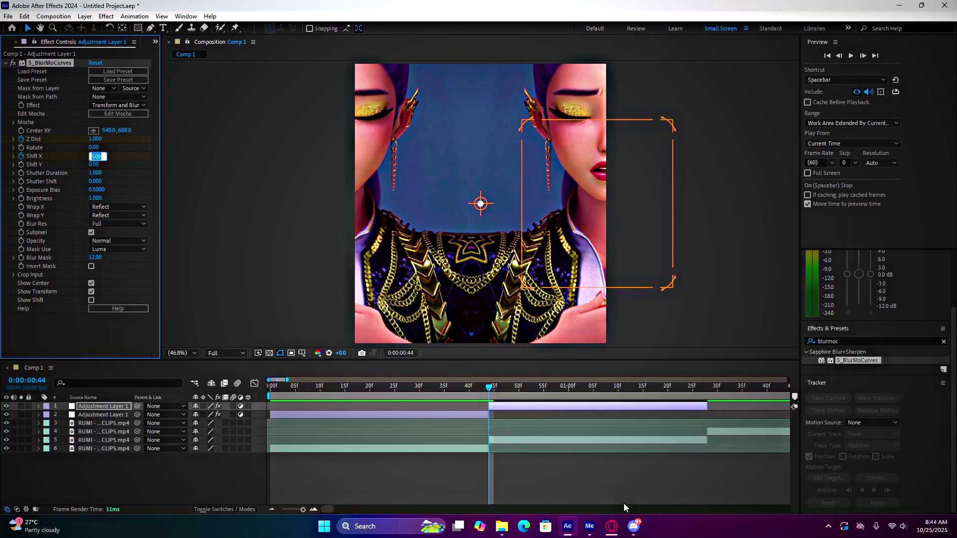
pyautogui.click(444, 467)
# Step: Keyframe Shift X on the top adjustment layer back to 500 at 01:28
pyautogui.click(40, 408)
pyautogui.click(600, 400)
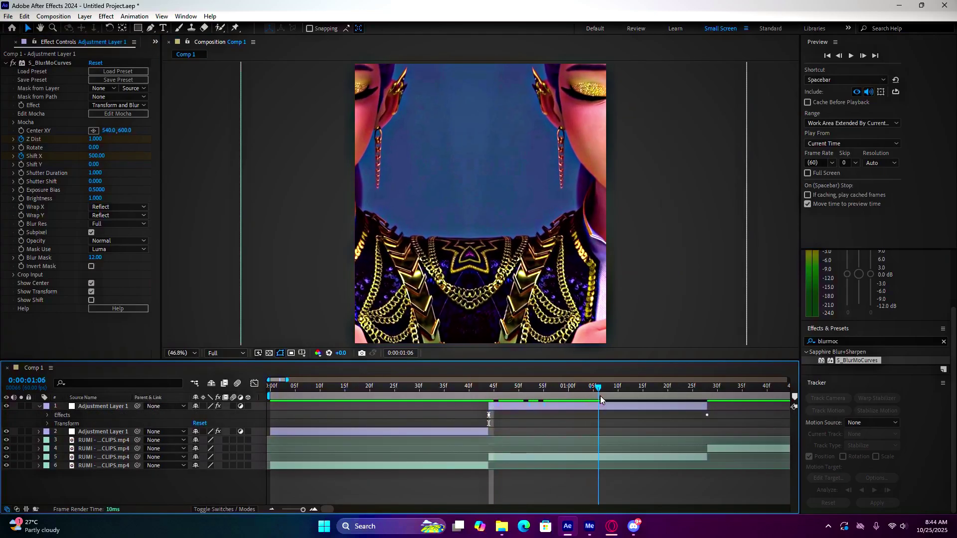
pyautogui.click(96, 156)
pyautogui.moveTo(599, 386); pyautogui.dragTo(708, 386)
pyautogui.click(97, 155)
pyautogui.click(694, 427)
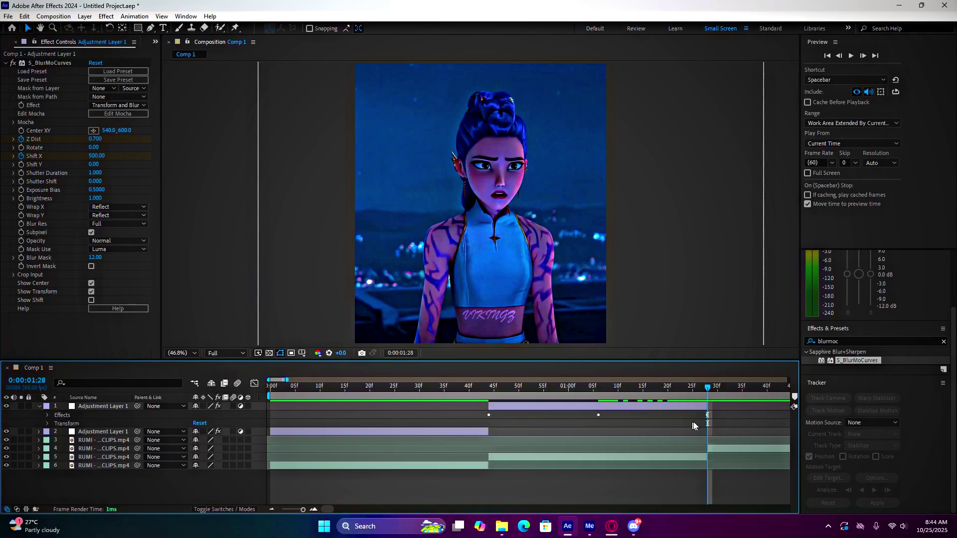
# Step: Select all the Shift X keyframes and show their value curve in the Graph Editor
pyautogui.click(47, 415)
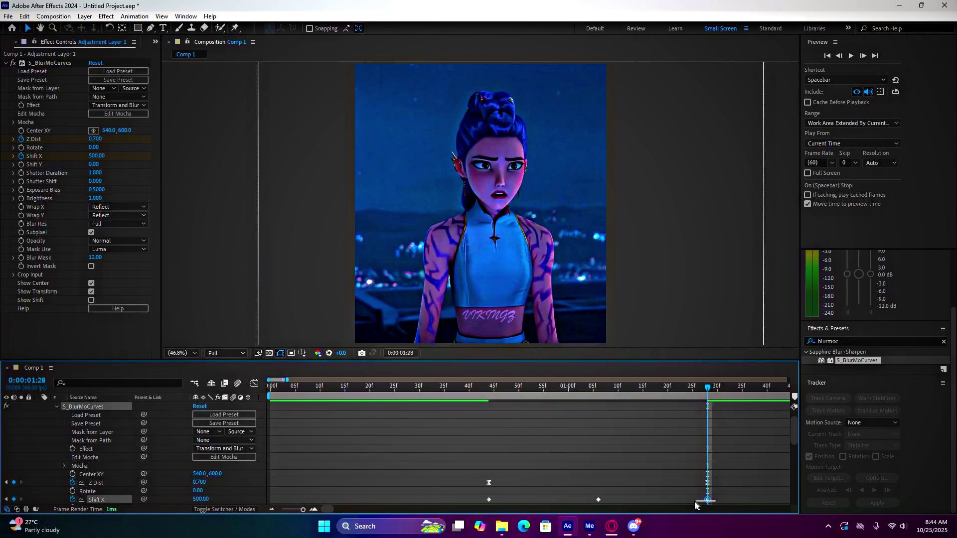
pyautogui.moveTo(487, 503); pyautogui.dragTo(473, 498)
pyautogui.click(252, 385)
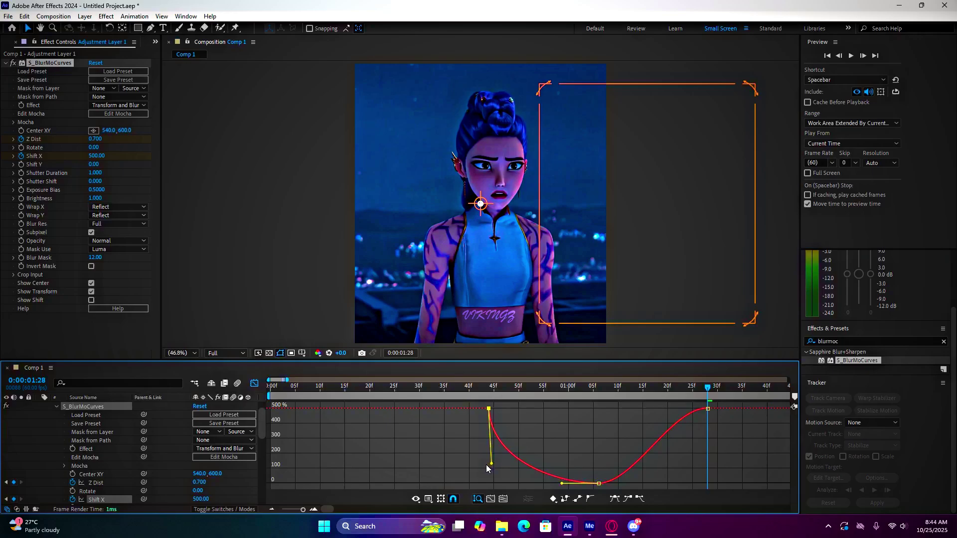
# Step: Sharpen the Shift X eases at the low point and last keyframe, preview, and leave the Graph Editor
pyautogui.moveTo(515, 482); pyautogui.dragTo(525, 482)
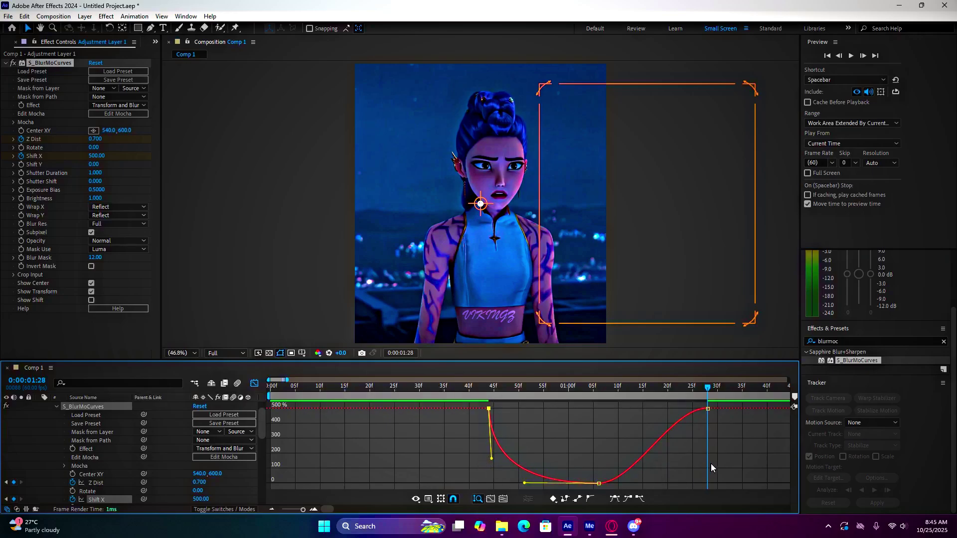
pyautogui.click(708, 410)
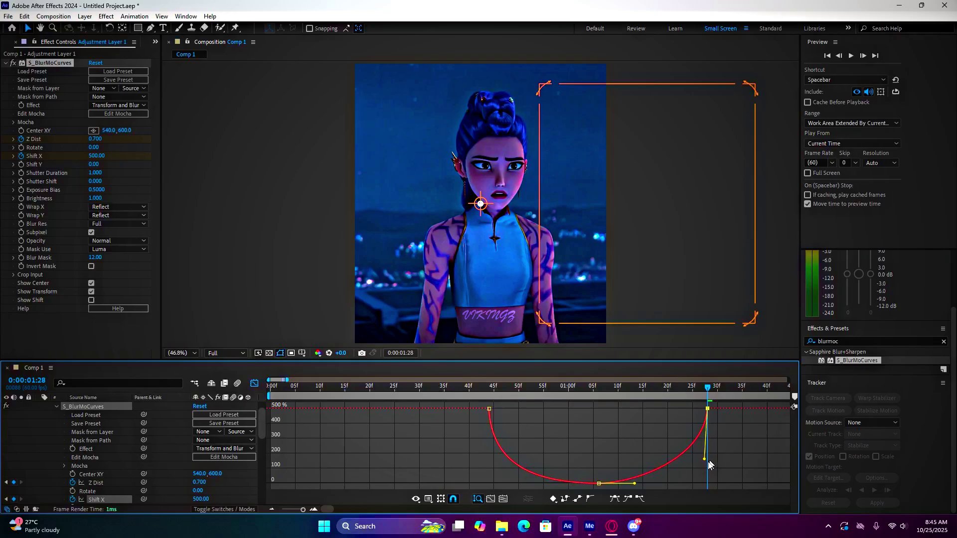
pyautogui.moveTo(672, 484); pyautogui.dragTo(670, 484)
pyautogui.press('space')
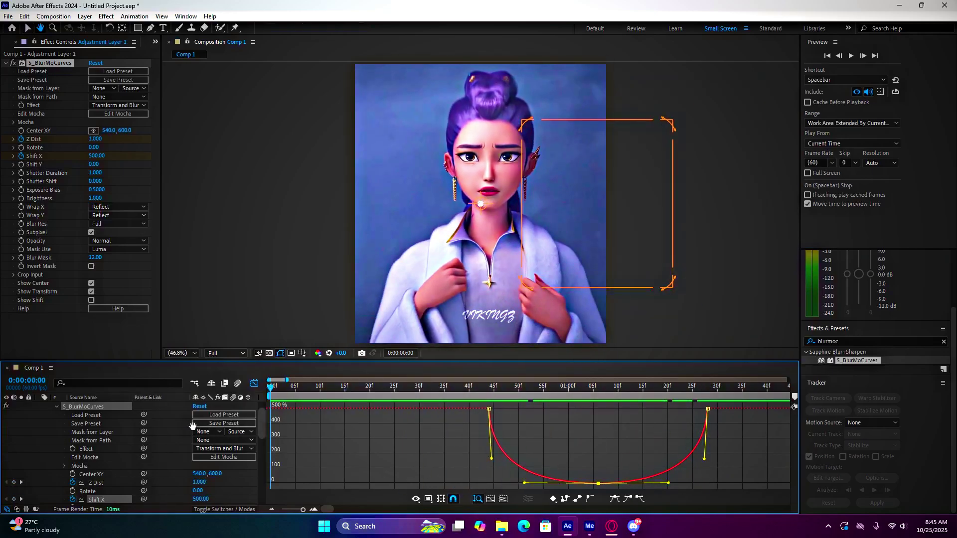
pyautogui.click(254, 383)
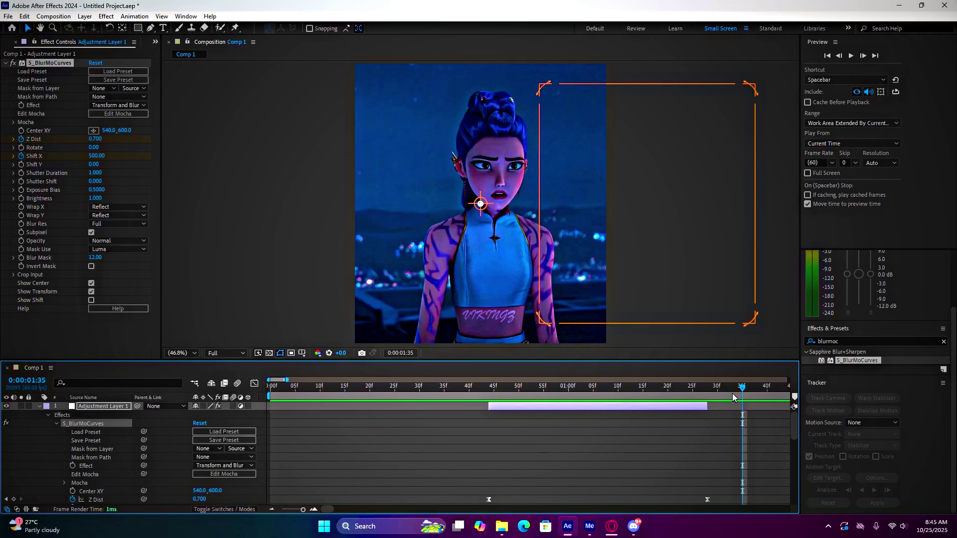
# Step: Place the adjustment layer copy at 01:28 and set its Shift X to -500
pyautogui.click(39, 407)
pyautogui.press('-')
pyautogui.press('-')
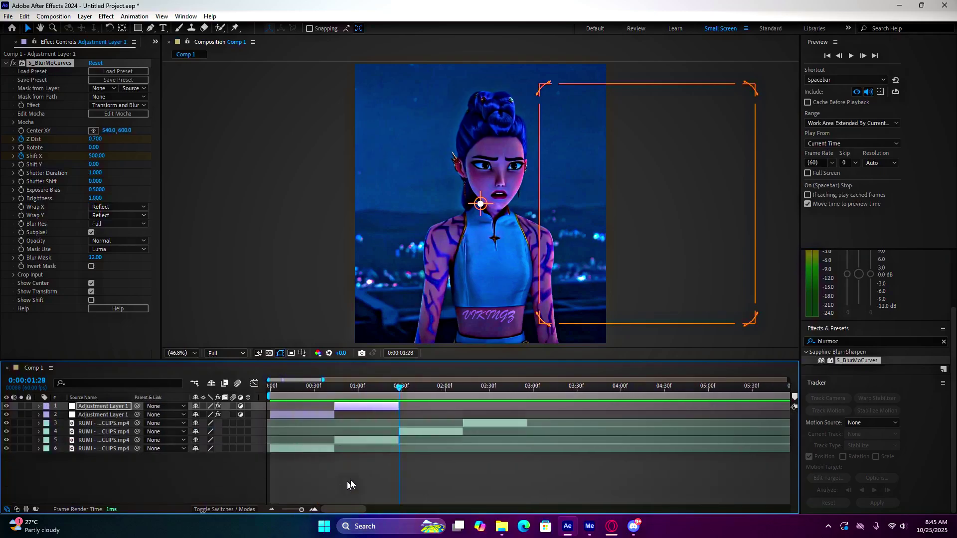
pyautogui.click(367, 408)
pyautogui.moveTo(362, 407); pyautogui.dragTo(409, 413)
pyautogui.click(73, 160)
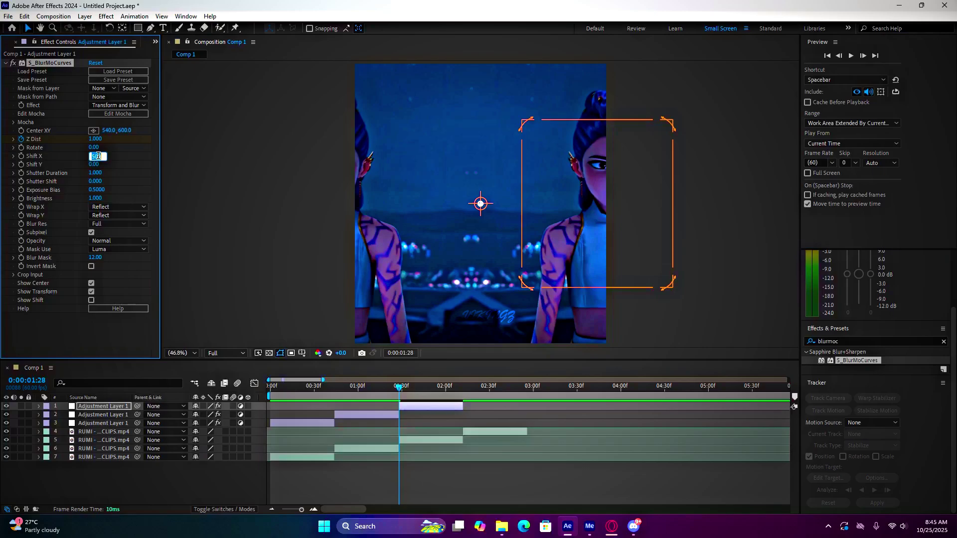
pyautogui.click(450, 408)
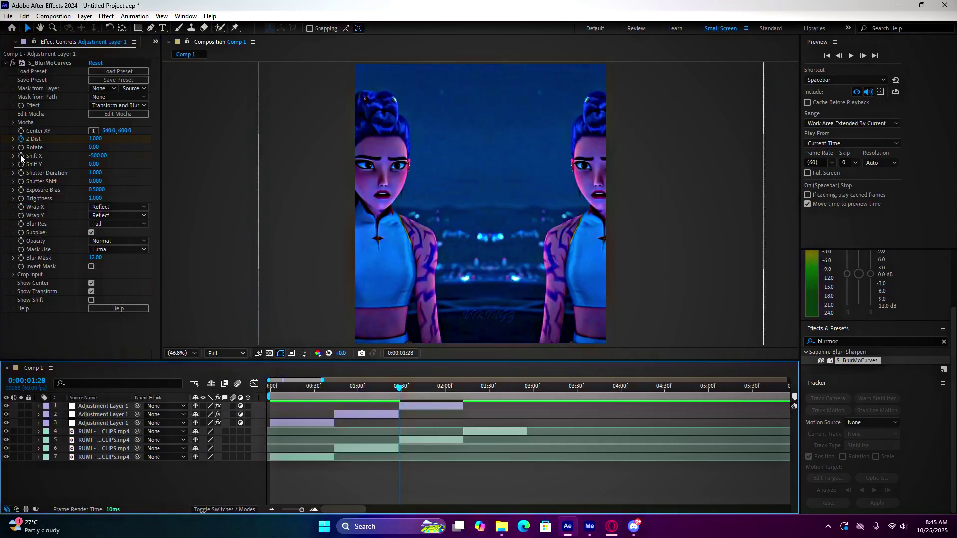
# Step: Keyframe Shift X to 0 at 02:12 and expand the layer's blur properties
pyautogui.moveTo(402, 393); pyautogui.dragTo(466, 396)
pyautogui.click(104, 156)
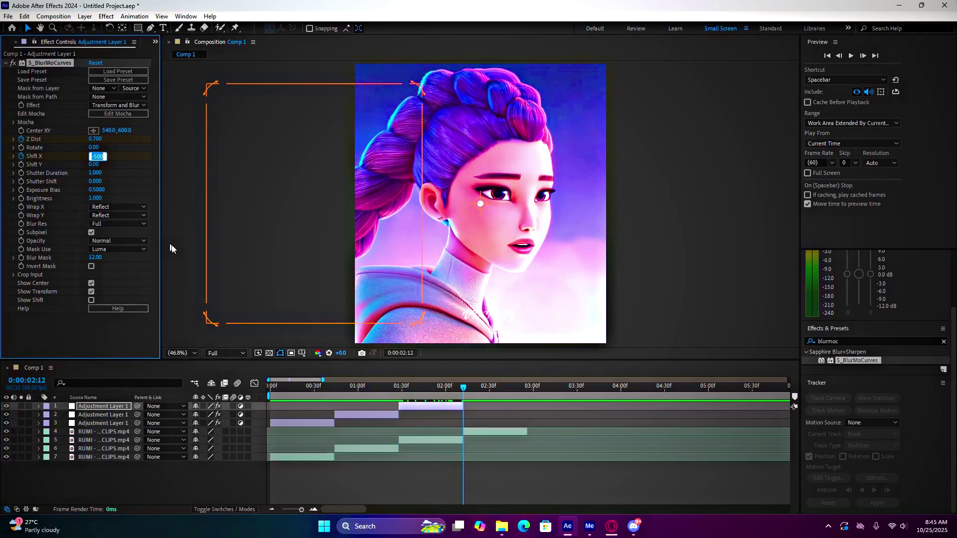
pyautogui.write('0')
pyautogui.click(302, 509)
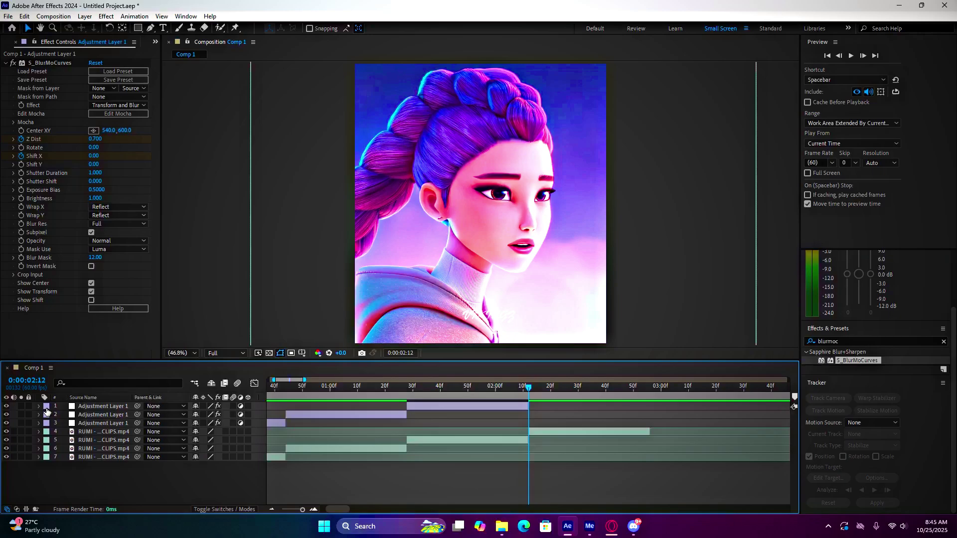
pyautogui.click(39, 407)
pyautogui.click(55, 423)
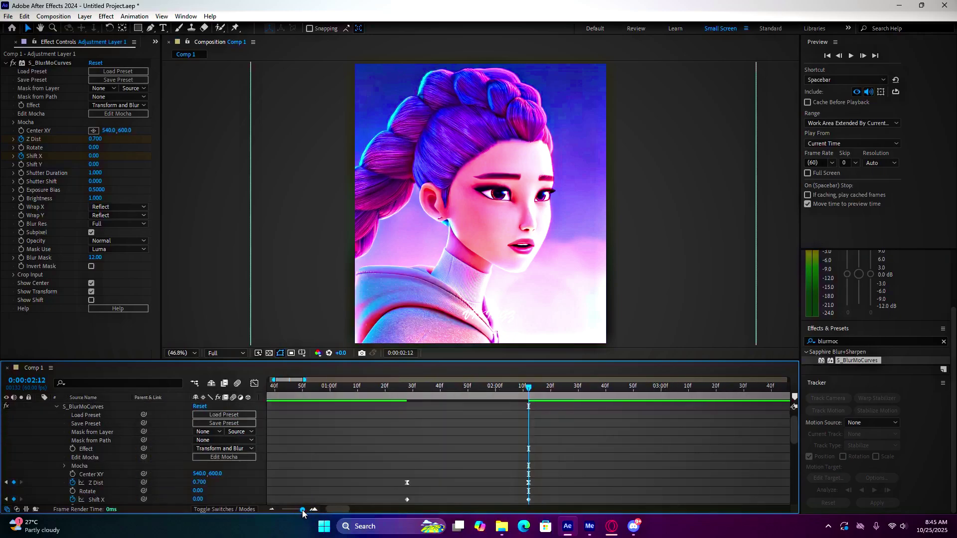
# Step: Shape the Shift X curve to shoot up from -500, then ease gently into 0
pyautogui.click(357, 500)
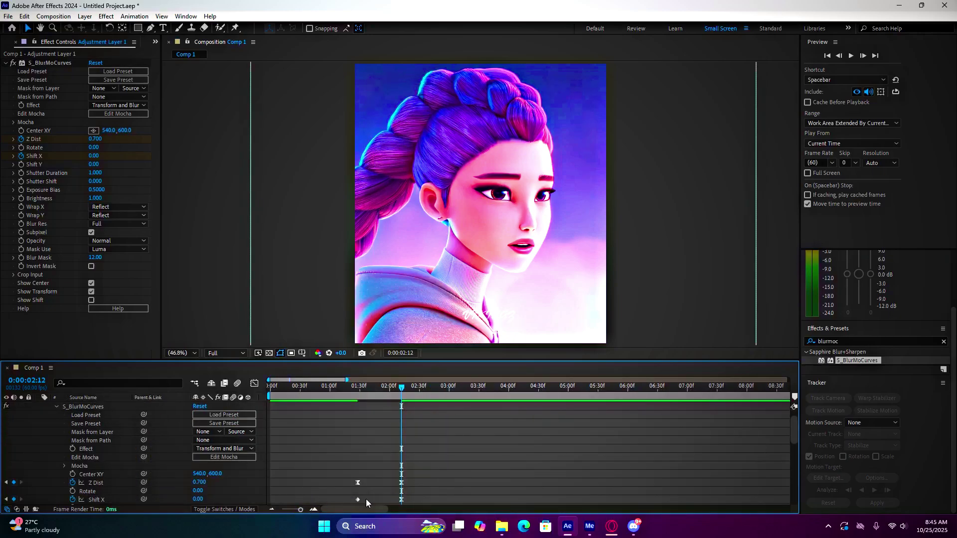
pyautogui.click(410, 493)
pyautogui.click(96, 500)
pyautogui.click(255, 383)
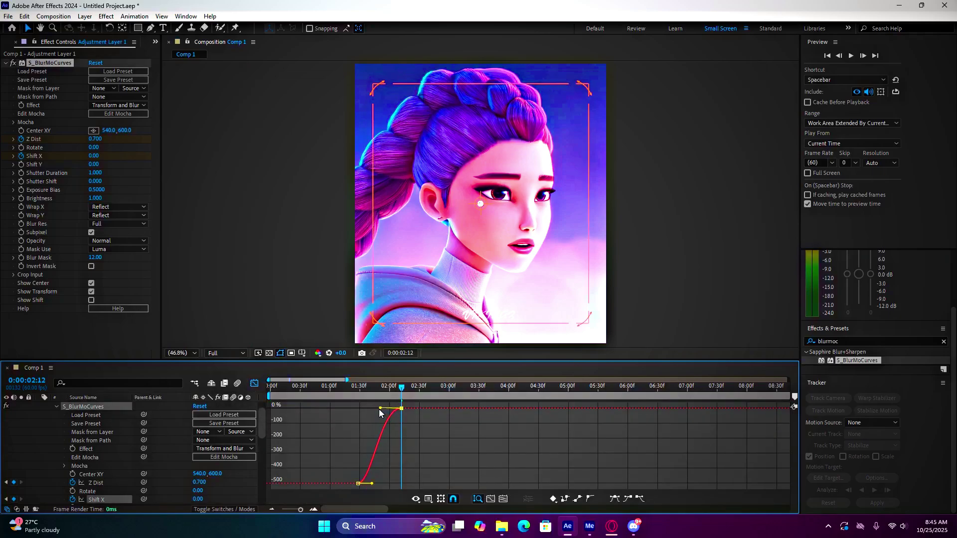
pyautogui.moveTo(380, 410); pyautogui.dragTo(372, 411)
pyautogui.moveTo(371, 483); pyautogui.dragTo(360, 459)
# Step: Preview the composition from the start and return to the layer bars
pyautogui.press('Home')
pyautogui.press('space')
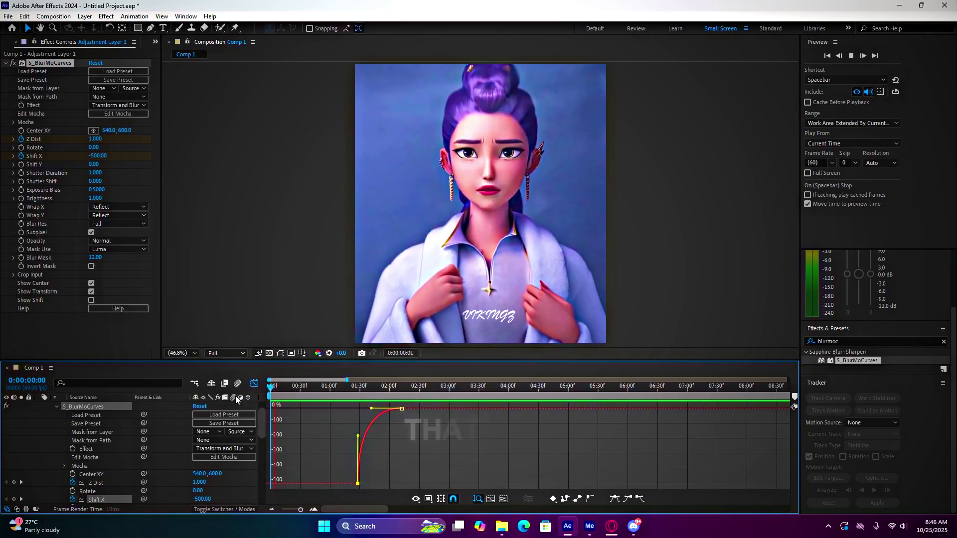
pyautogui.press('space')
pyautogui.hotkey('shift', 'F3')
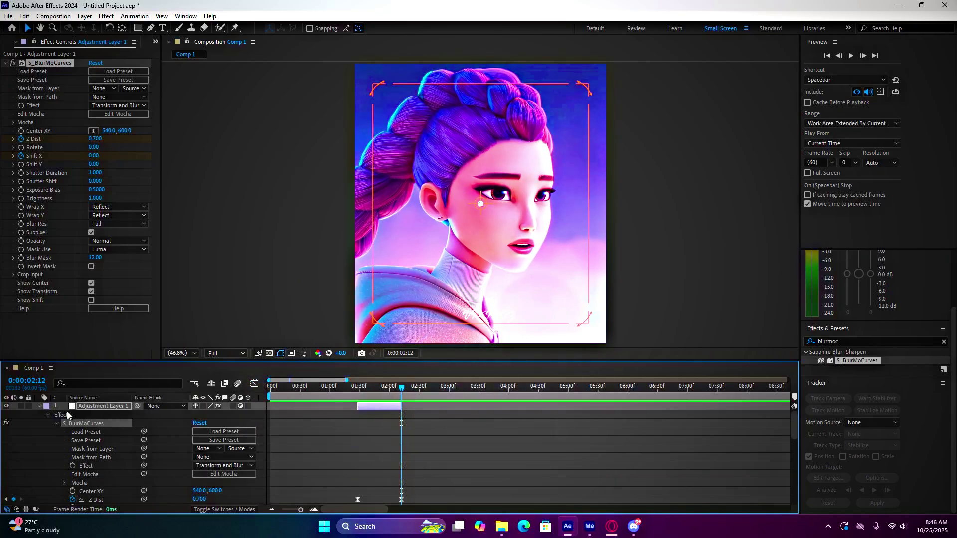
# Step: Duplicate the latest adjustment layer to start at 02:12, enter Shift X 0, and preview
pyautogui.click(371, 408)
pyautogui.hotkey('ctrl', 'd')
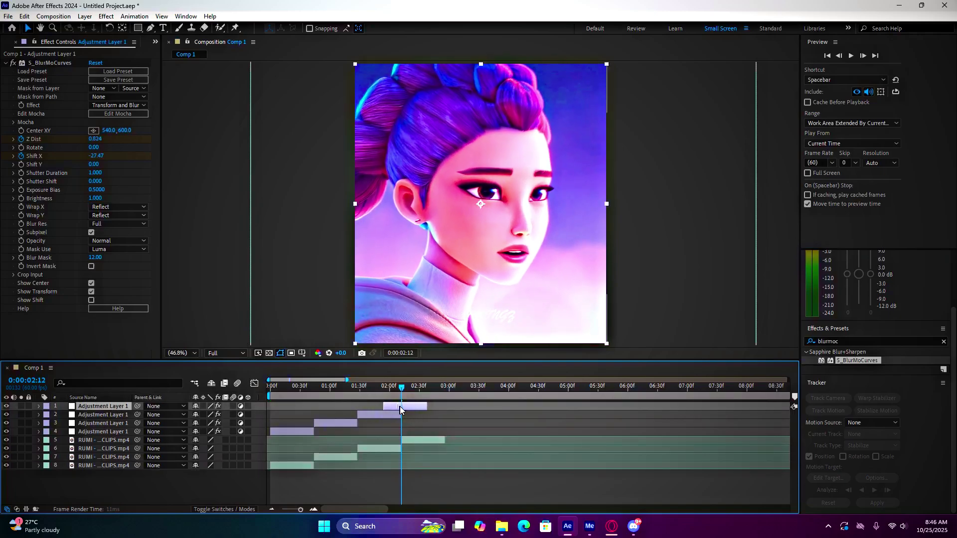
pyautogui.moveTo(371, 407); pyautogui.dragTo(414, 411)
pyautogui.click(97, 157)
pyautogui.write('00.00')
pyautogui.press('Return')
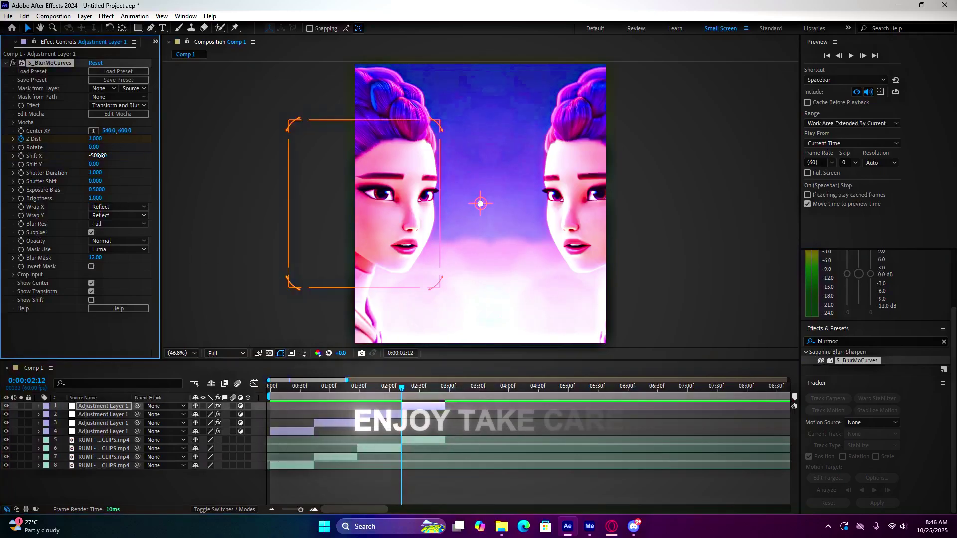
pyautogui.press('Return')
pyautogui.press('space')
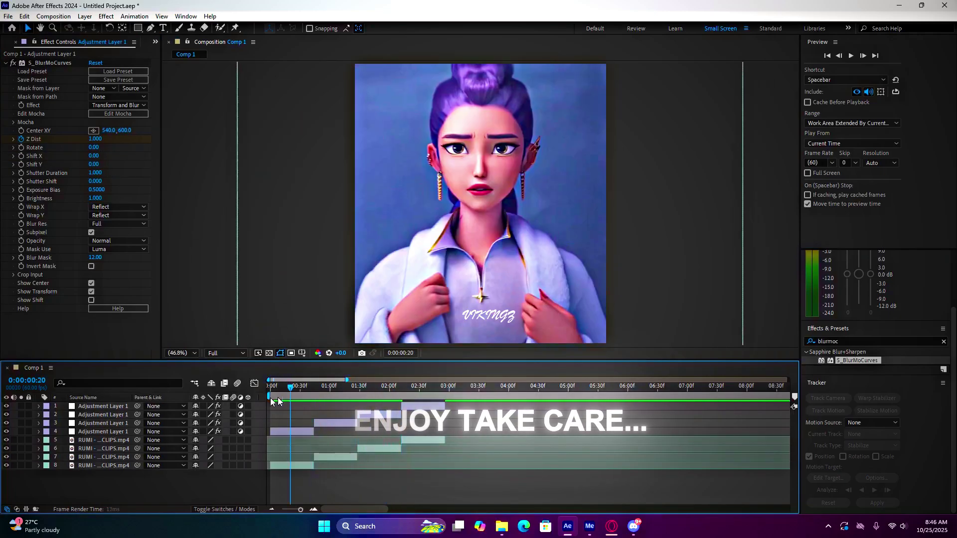